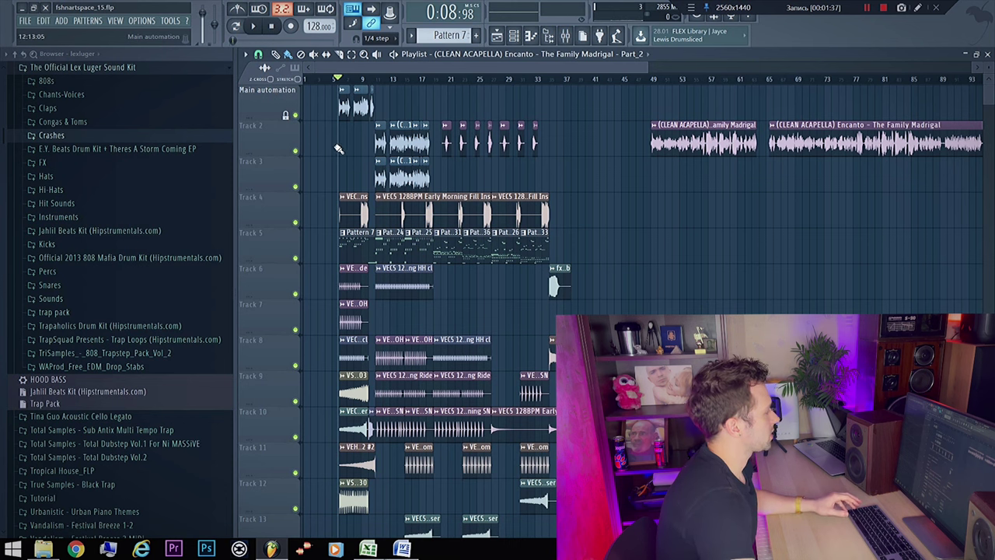
# Look over the full-length Encanto acapella clips on Track 2 and move the playback position to bar 49.
pyautogui.scroll(5, 346, 175)
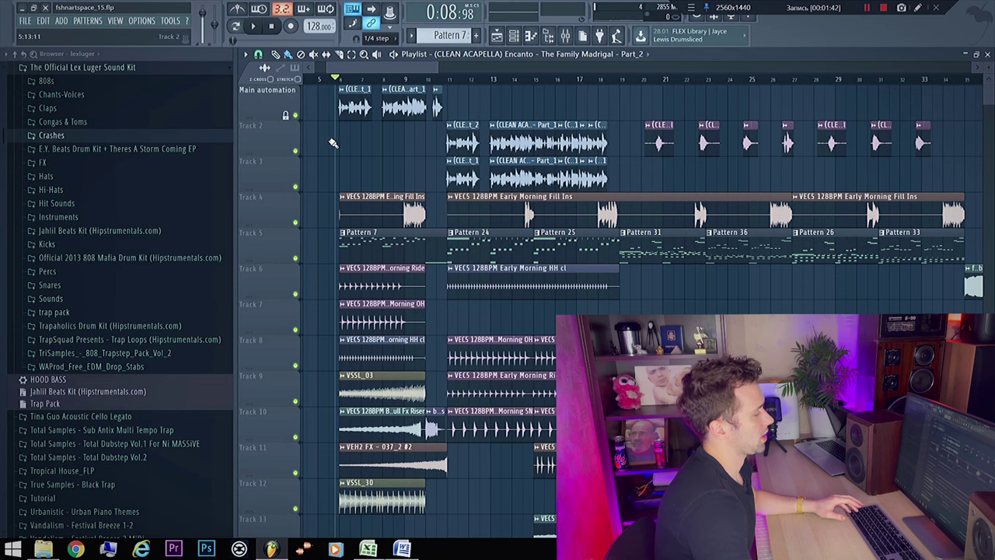
pyautogui.hscroll(10, 584, 171)
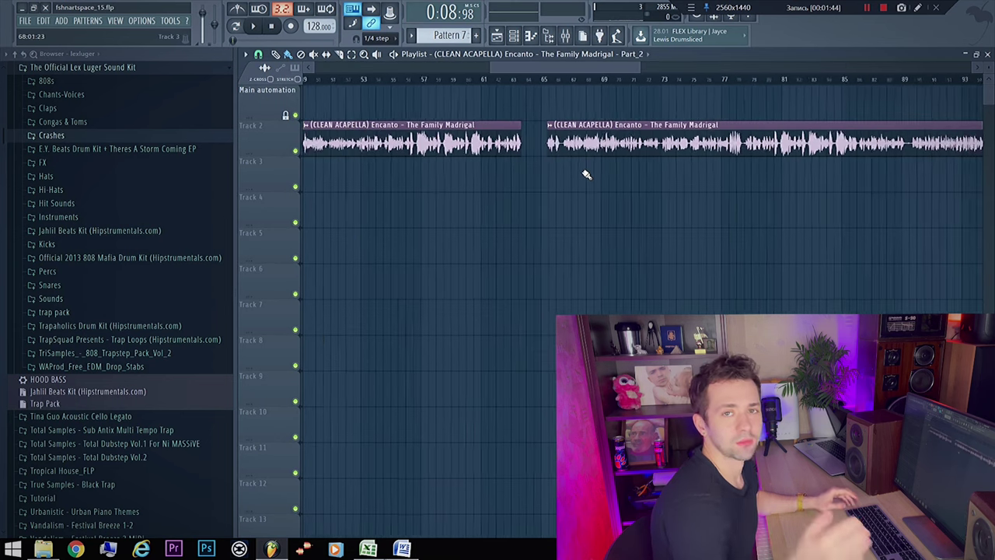
pyautogui.scroll(1, 586, 175)
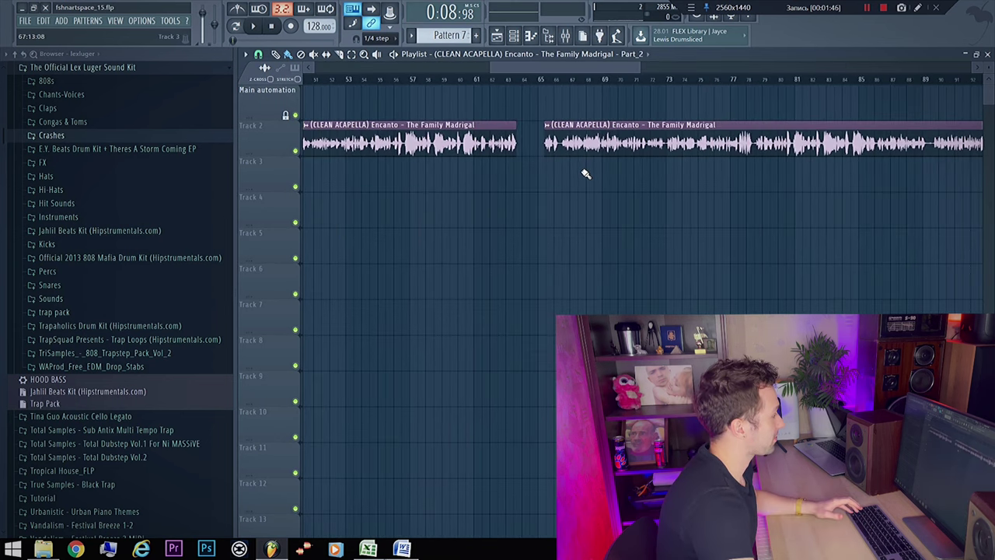
pyautogui.scroll(4, 555, 173)
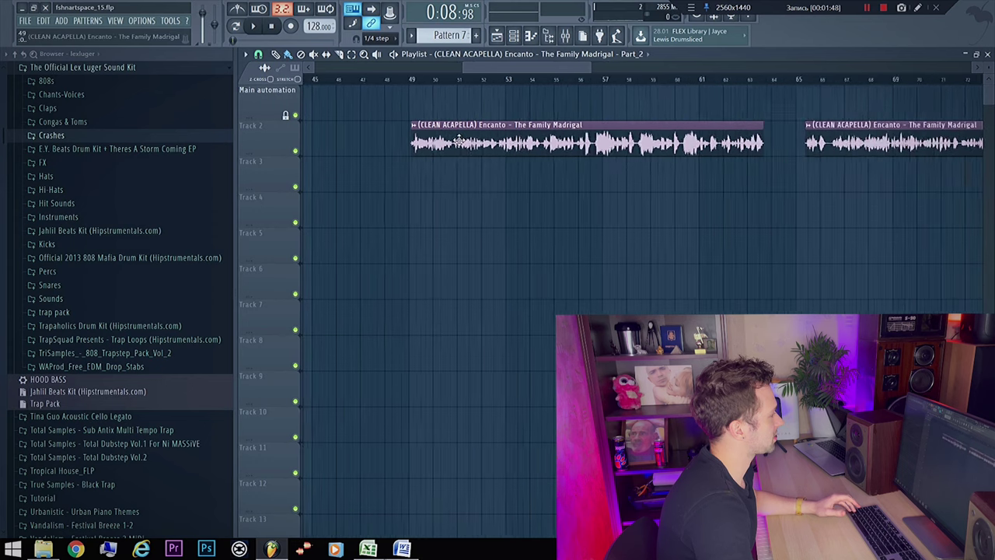
pyautogui.scroll(-10, 435, 129)
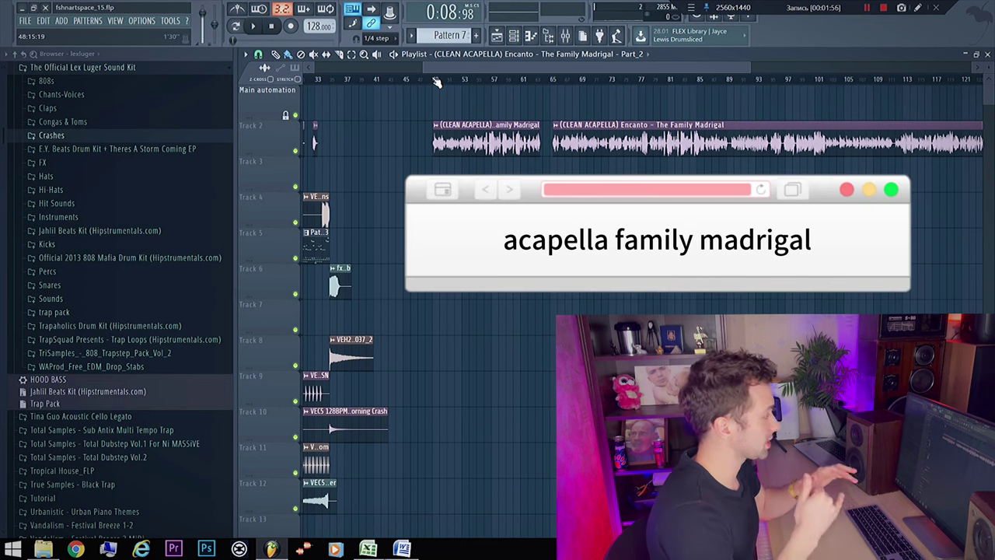
pyautogui.click(433, 79)
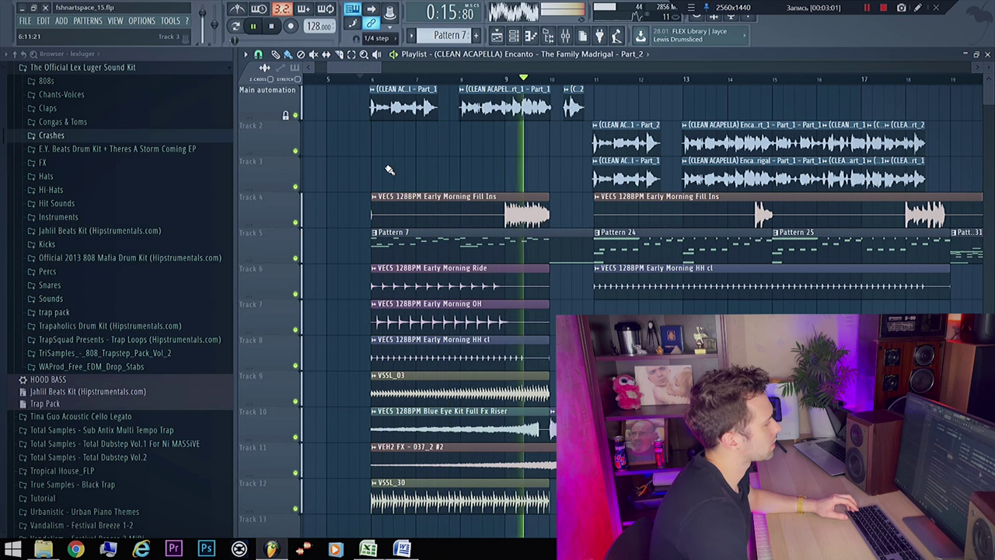
# Review the playing arrangement from the intro at bar 6 through the vocal chops after bar 20.
pyautogui.scroll(-4, 467, 181)
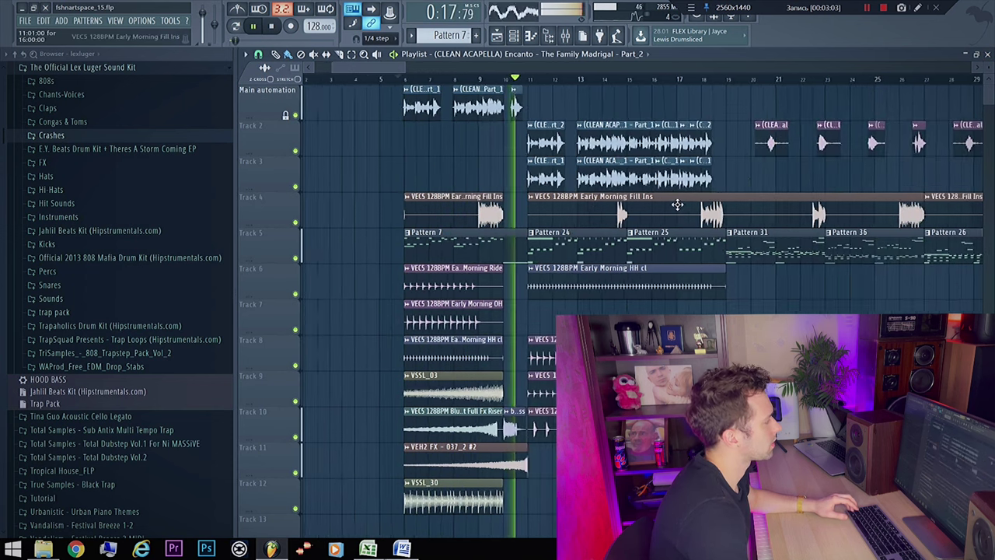
pyautogui.scroll(3, 687, 204)
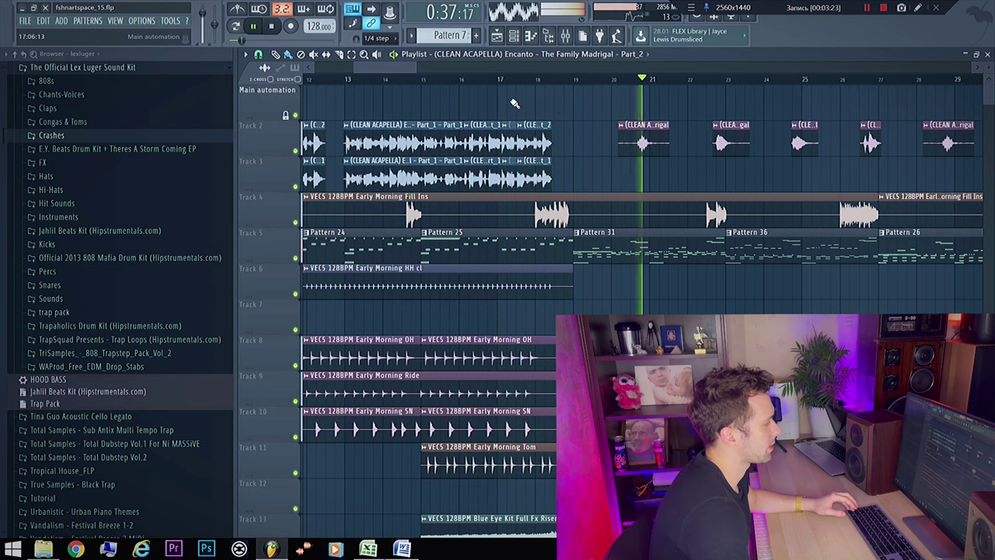
pyautogui.scroll(-3, 571, 103)
pyautogui.scroll(2, 573, 102)
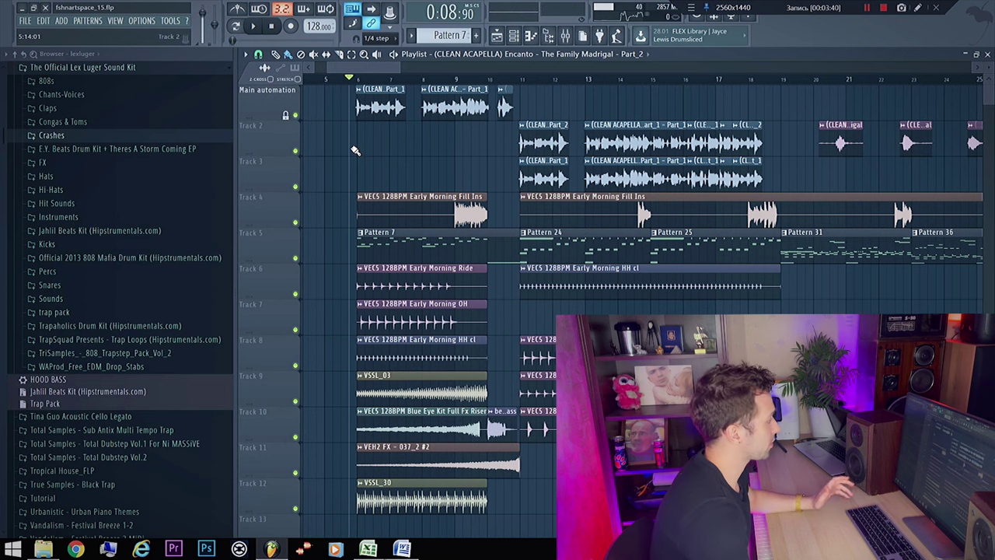
# Open the sample settings of Track 2's first acapella clip and audition it with and without the time-stretching pitch shift.
pyautogui.scroll(3, 462, 141)
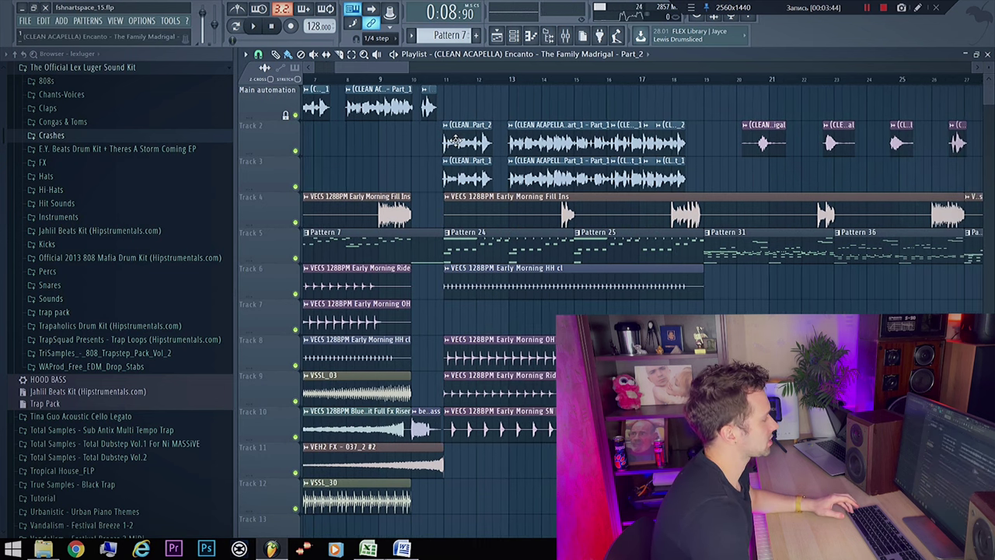
pyautogui.doubleClick(462, 141)
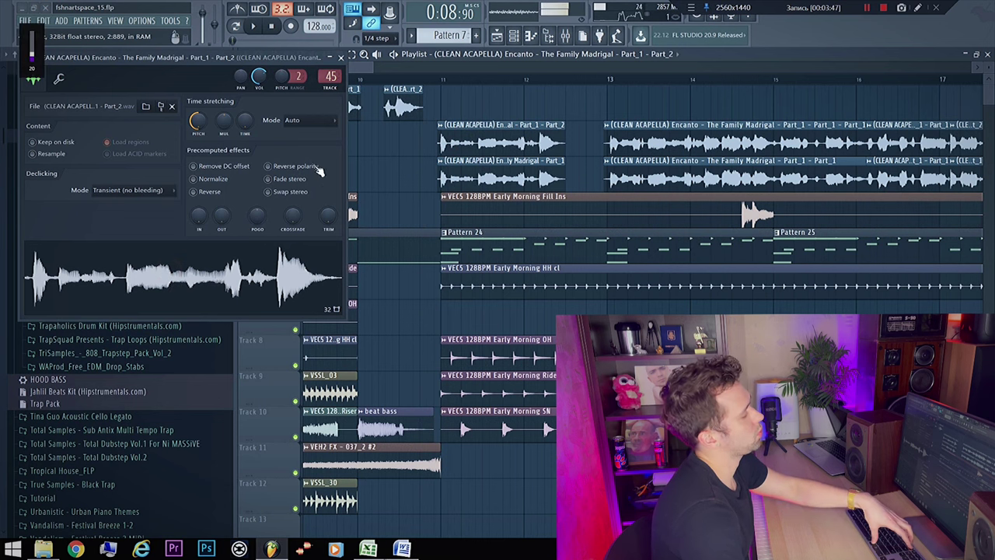
pyautogui.moveTo(212, 56); pyautogui.dragTo(810, 86)
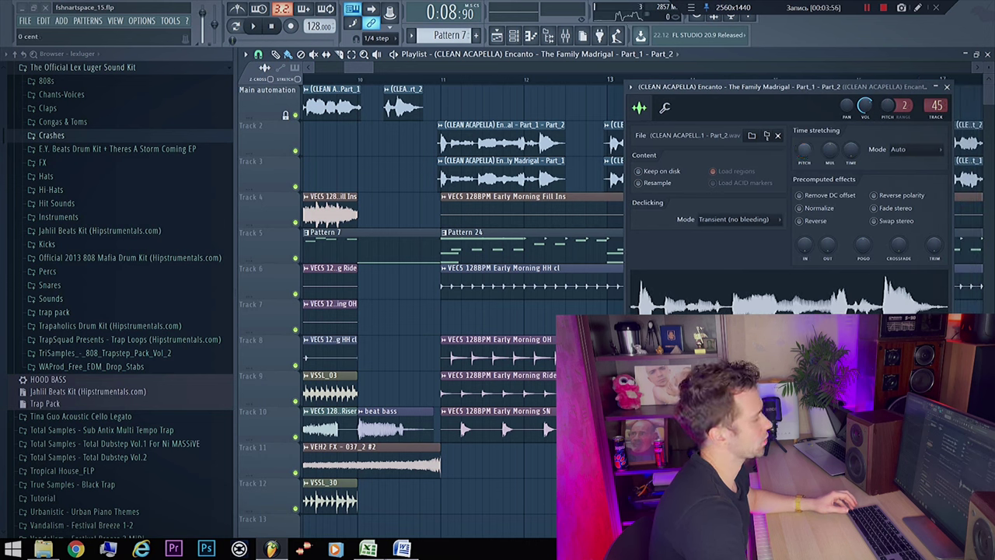
pyautogui.press('z')
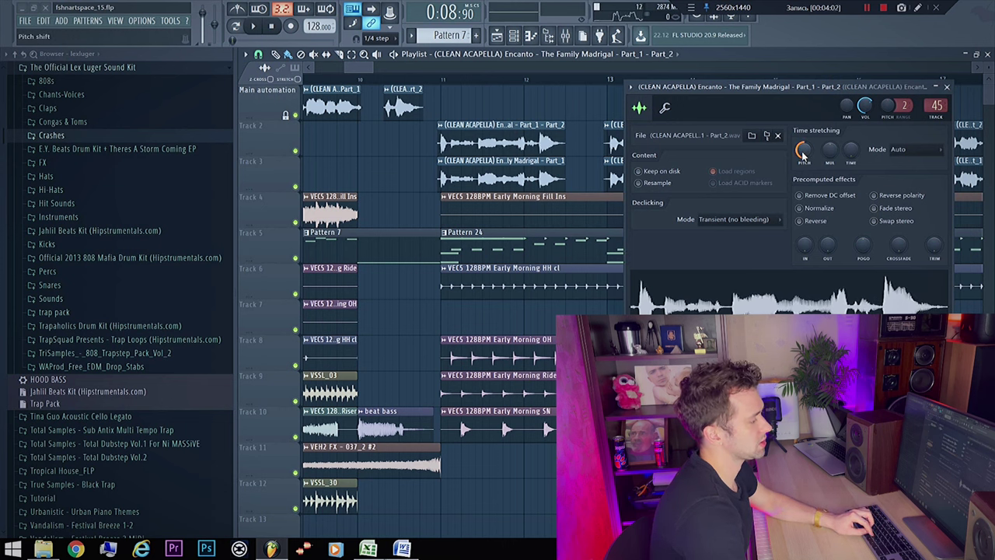
pyautogui.press('z')
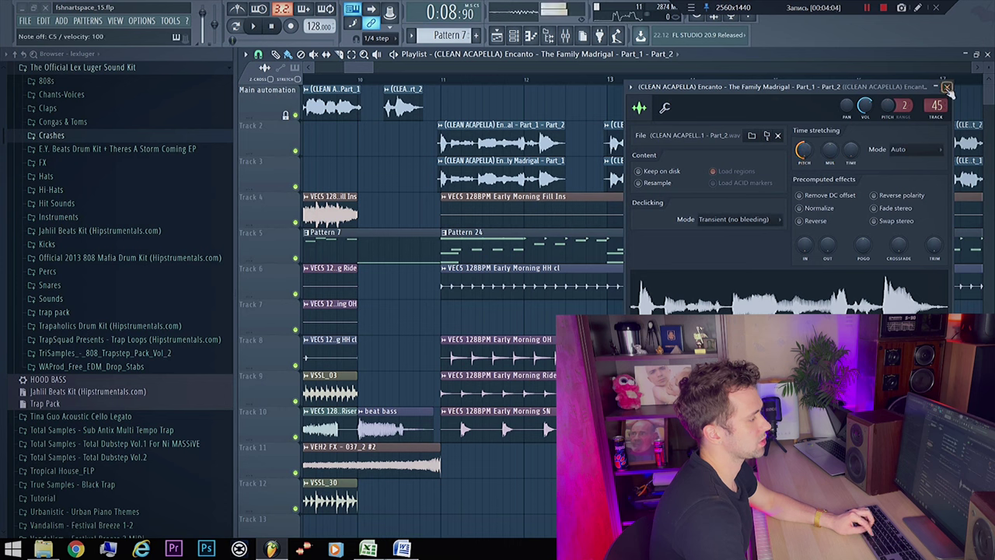
pyautogui.click(947, 88)
# Move the playback position to bar 11 and isolate the two acapella tracks, Track 2 and Track 3.
pyautogui.click(443, 81)
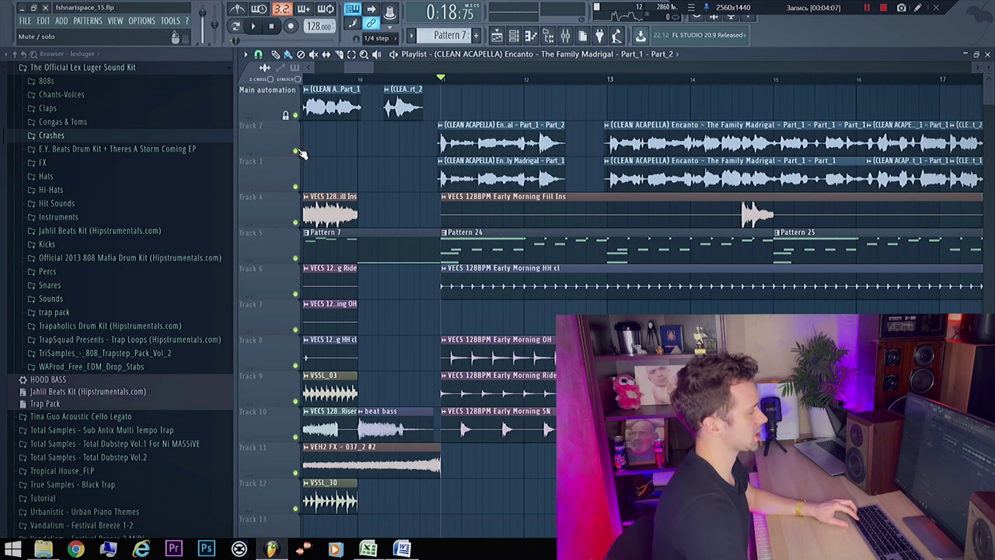
pyautogui.rightClick(296, 151)
pyautogui.click(296, 188)
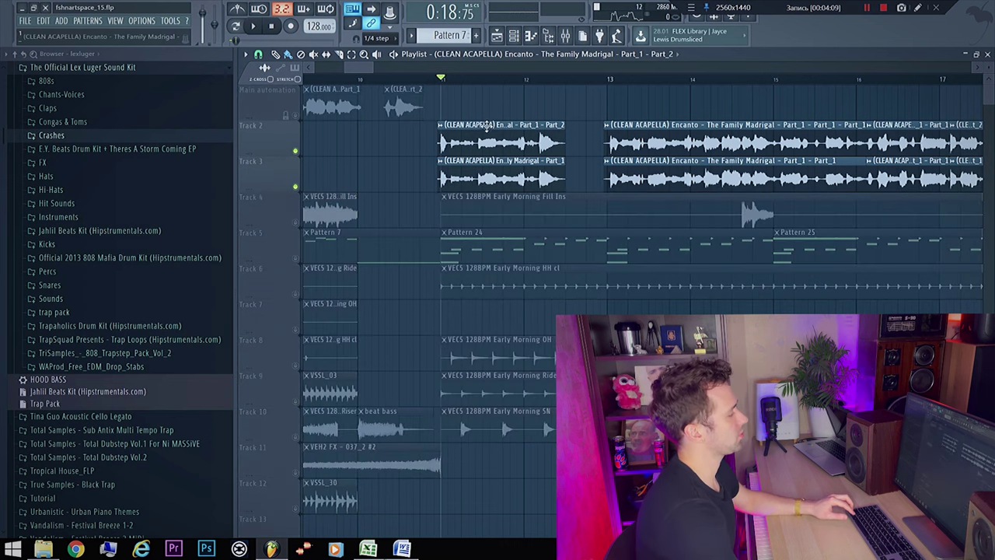
# Try detecting the tempo of Track 3's first acapella clip in the 75 to 150 range, without applying it to the project.
pyautogui.click(440, 163)
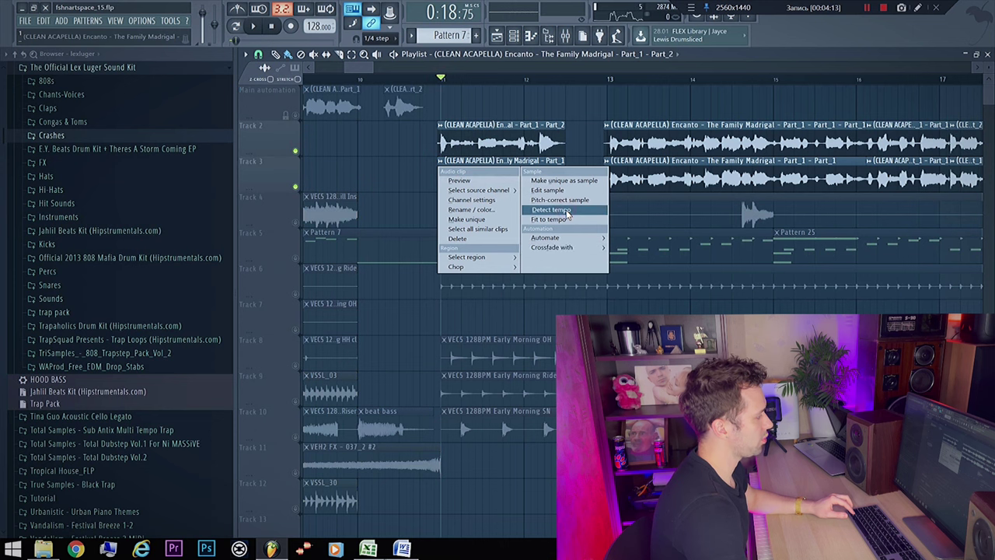
pyautogui.click(567, 211)
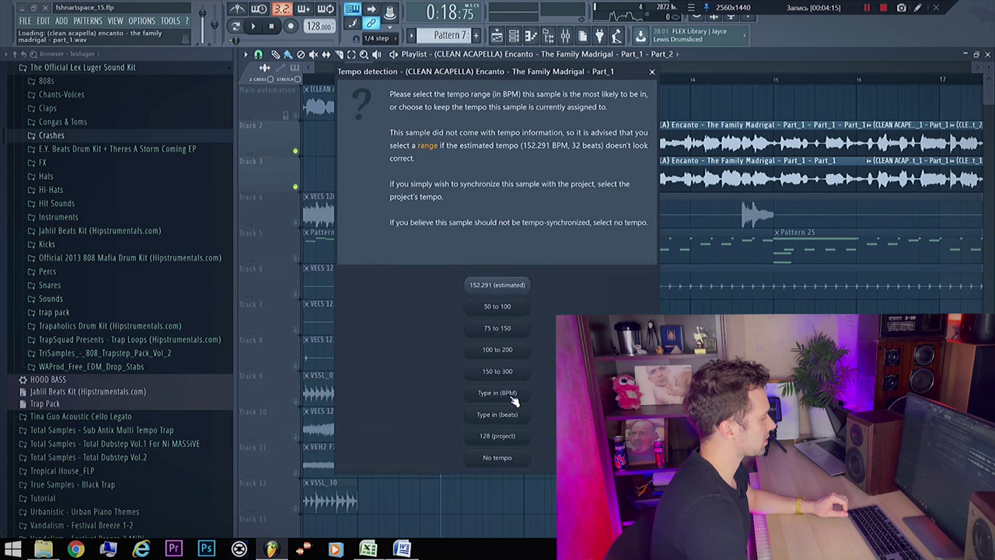
pyautogui.click(507, 331)
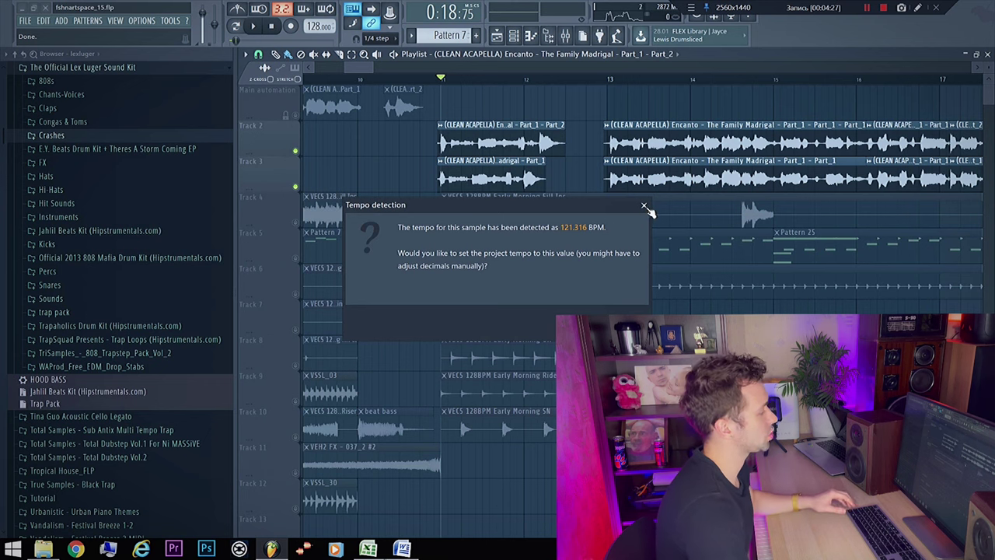
pyautogui.click(644, 204)
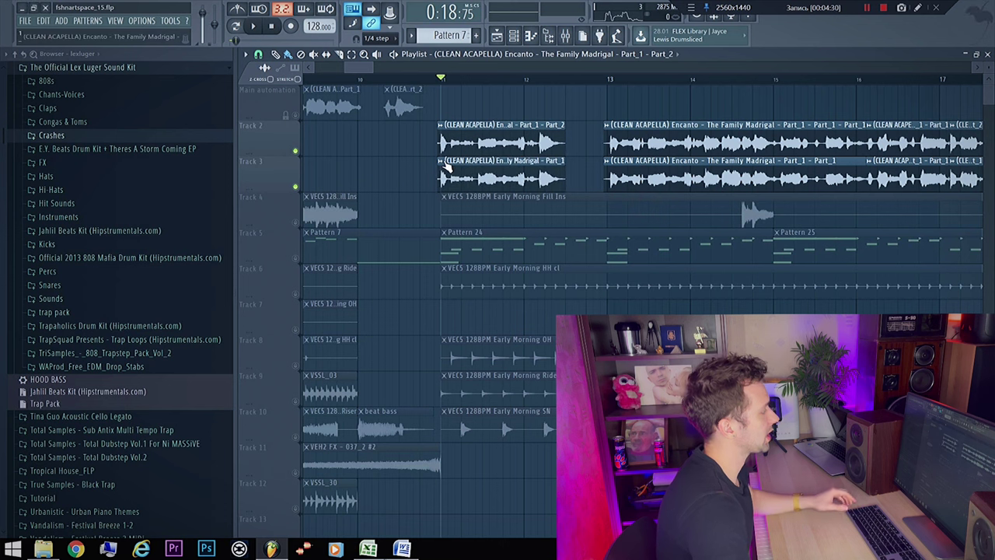
# Fit Track 3's first acapella clip to tempo using the 128 BPM project tempo.
pyautogui.rightClick(444, 162)
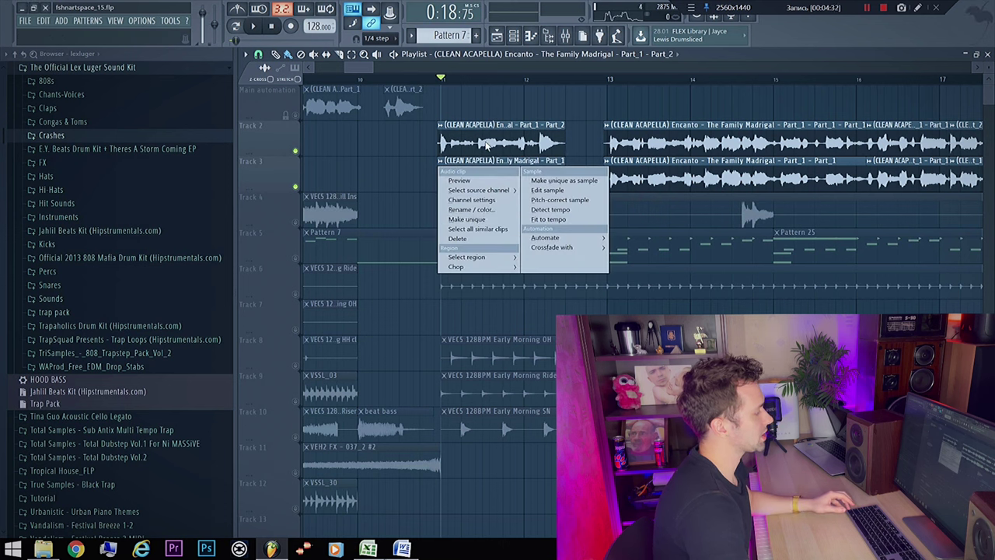
pyautogui.click(556, 220)
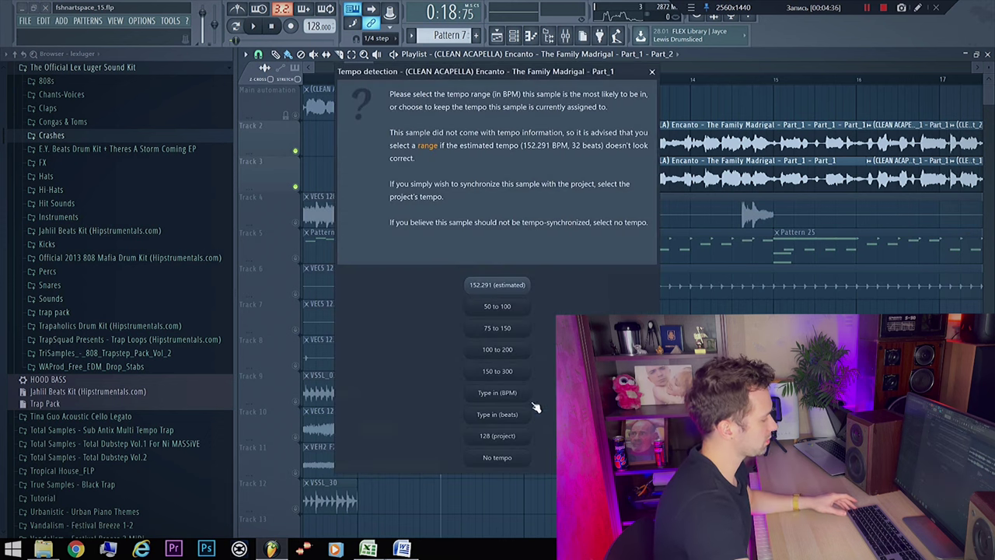
pyautogui.click(504, 436)
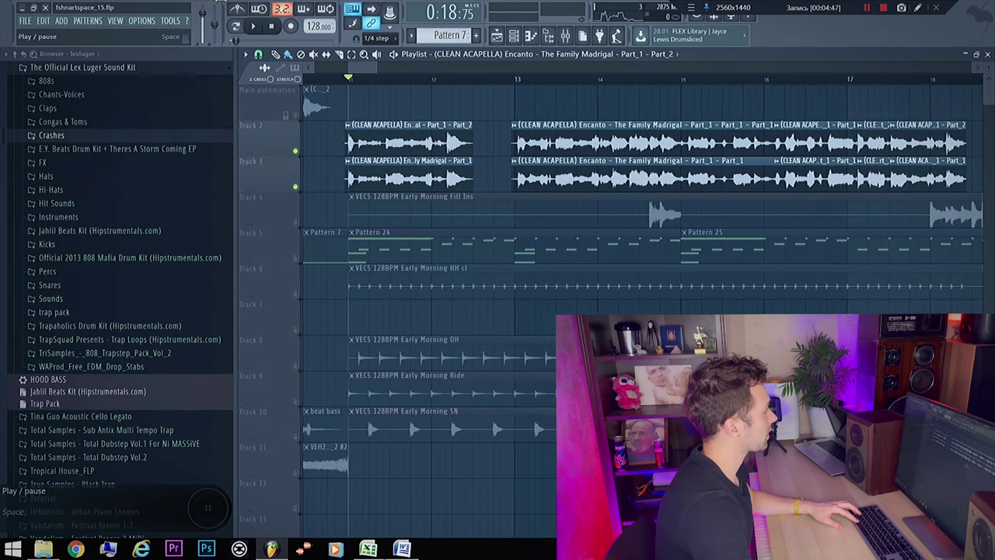
# Play the isolated vocals from bar 11 with the metronome on, and unmute the Free Filter automation tracks 15 and 16.
pyautogui.click(237, 9)
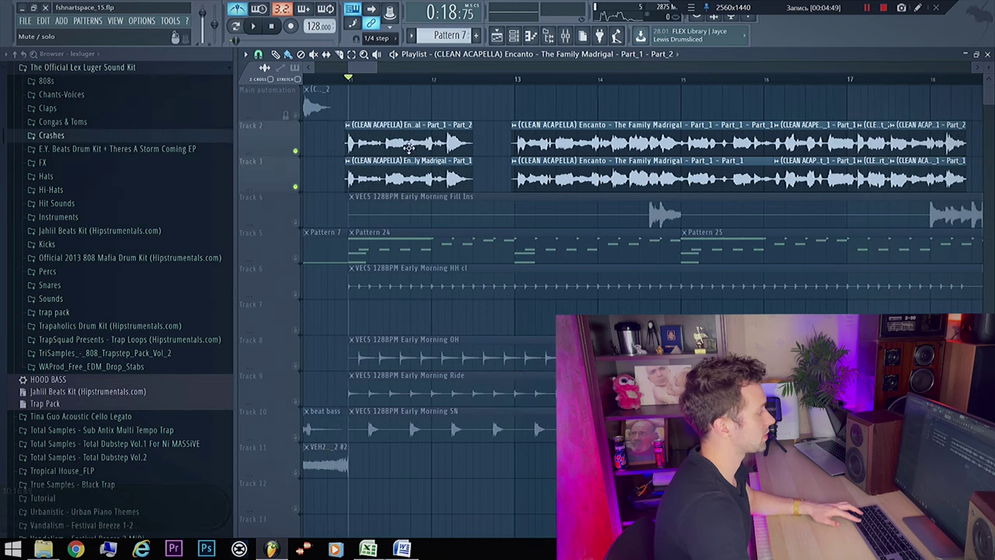
pyautogui.press('space')
pyautogui.scroll(-6, 302, 366)
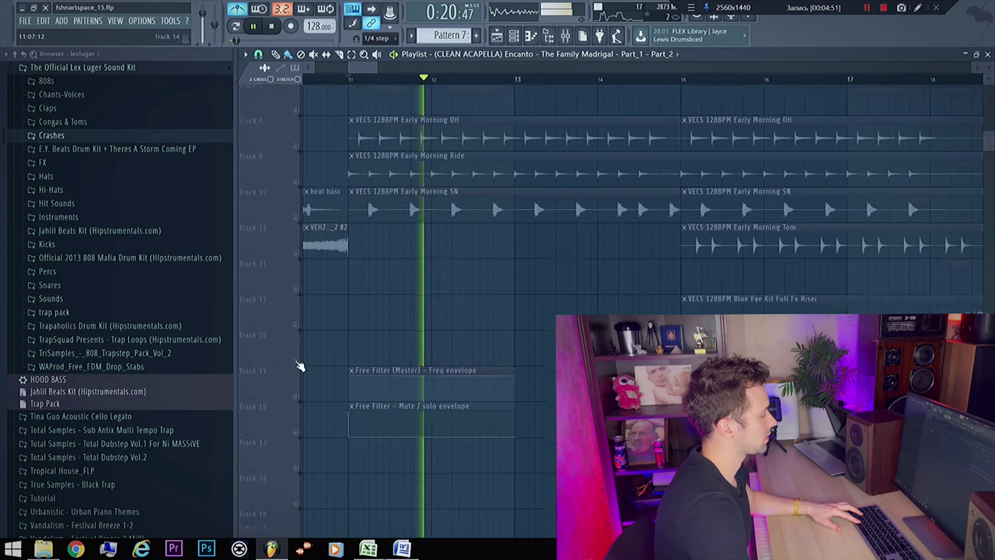
pyautogui.scroll(-3, 300, 363)
pyautogui.click(296, 293)
pyautogui.click(296, 329)
pyautogui.scroll(3, 455, 237)
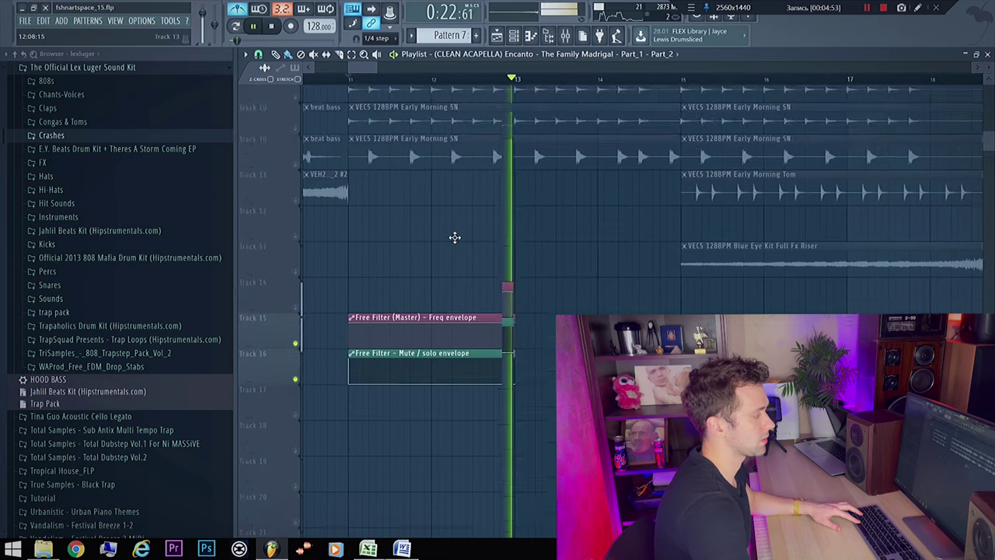
pyautogui.scroll(8, 451, 234)
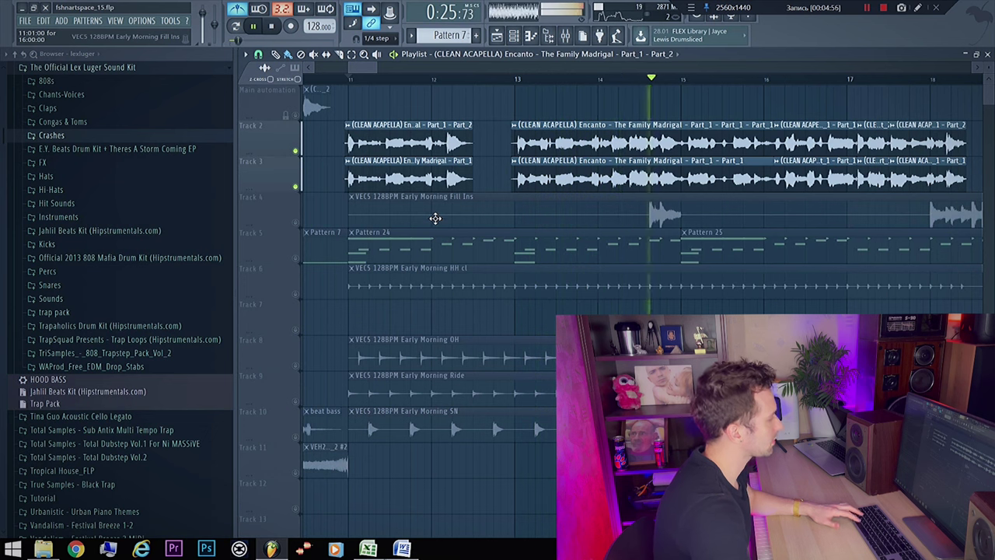
pyautogui.press('space')
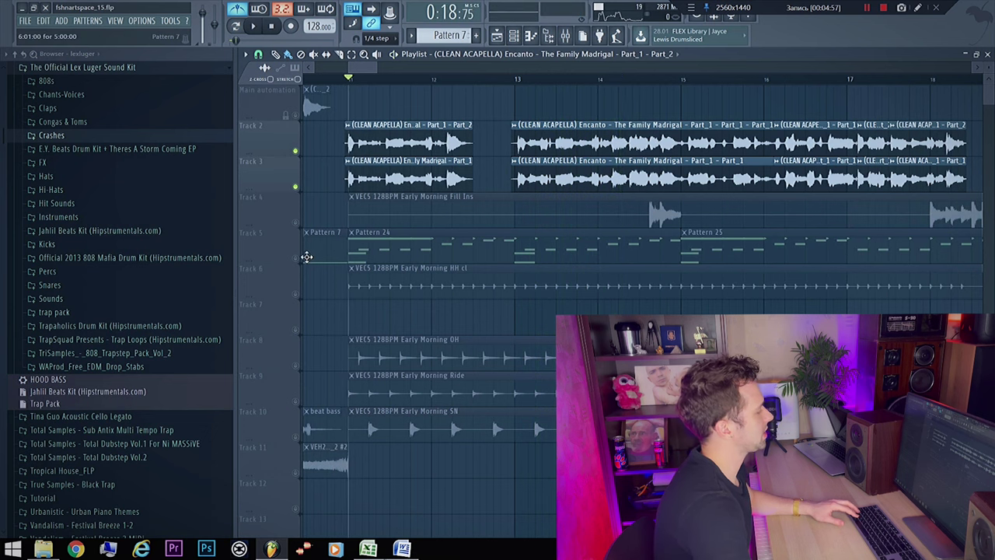
# Unmute Track 5, open Pattern 24, and bring up its dtch channel in the channel rack.
pyautogui.doubleClick(466, 242)
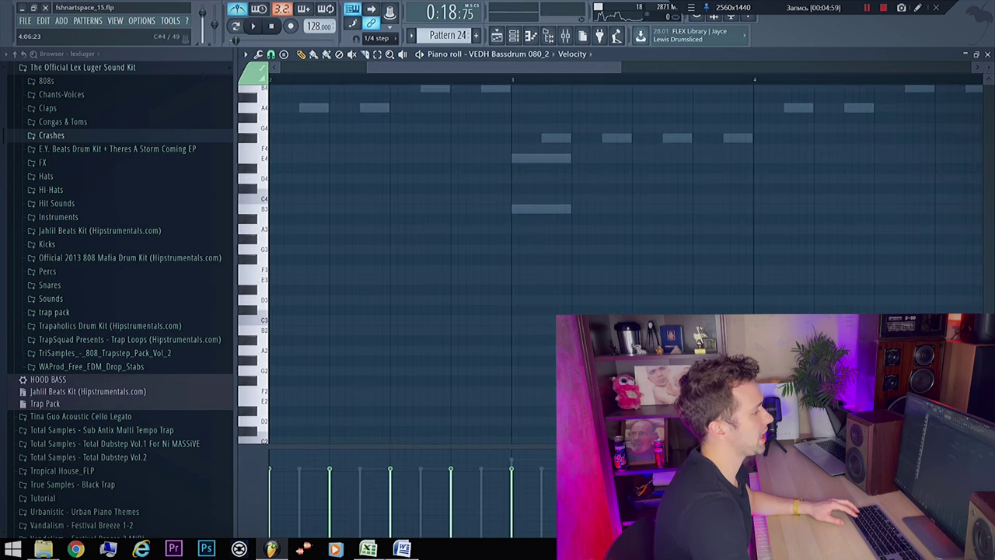
pyautogui.click(987, 55)
pyautogui.scroll(-10, 525, 280)
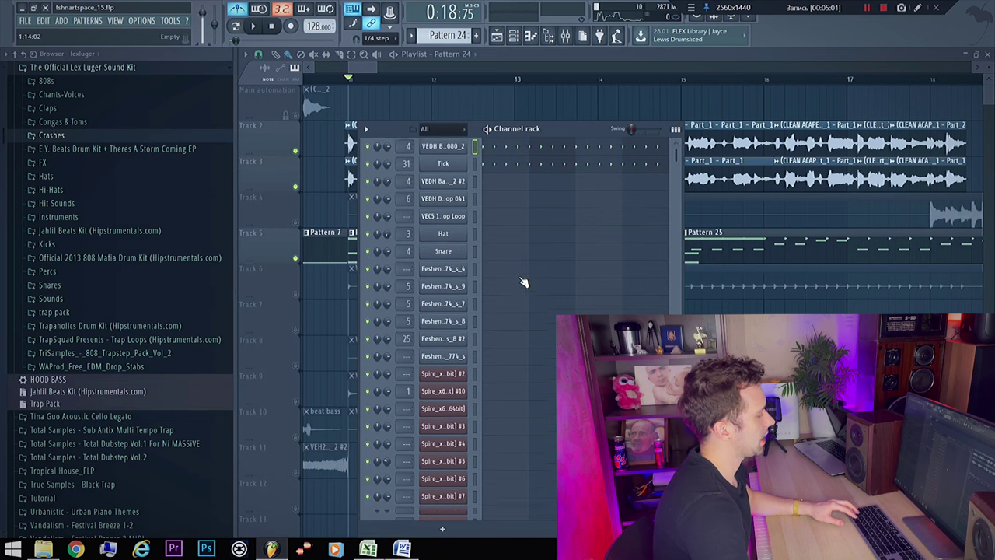
pyautogui.scroll(-1, 527, 275)
pyautogui.scroll(-15, 511, 308)
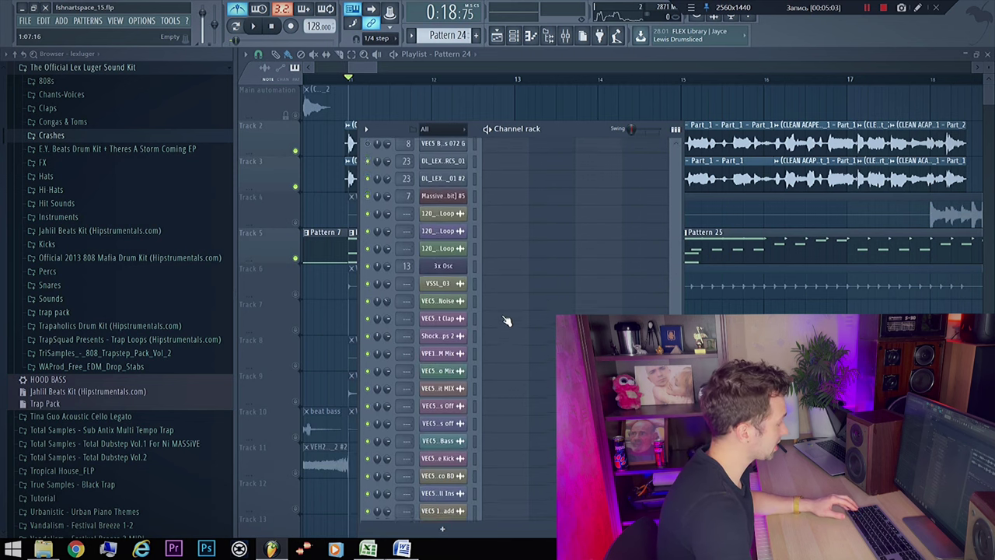
pyautogui.scroll(-2, 515, 317)
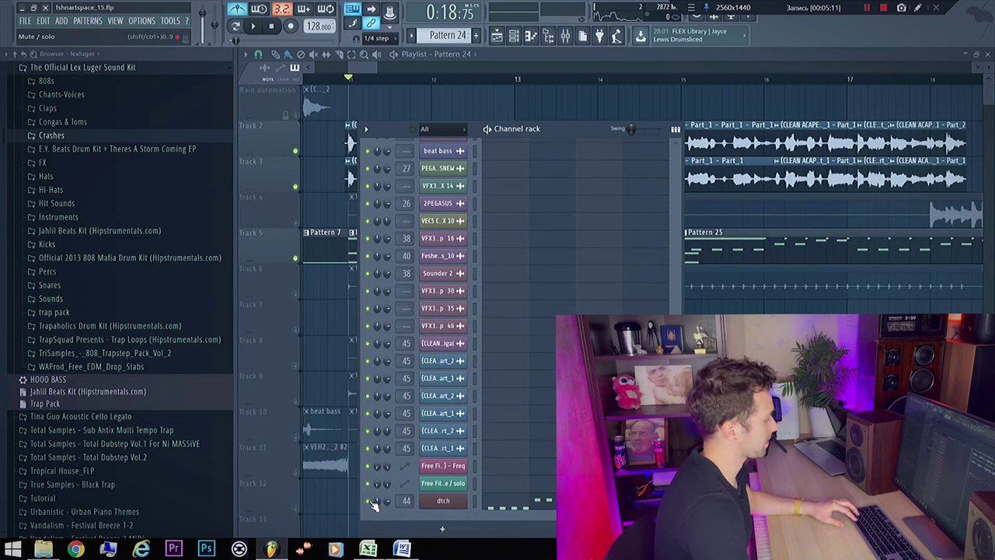
# Solo the dtch bass channel, play it from bar 11, and re-enable the two Free Filter automation channels.
pyautogui.press('space')
pyautogui.press('space')
pyautogui.press('space')
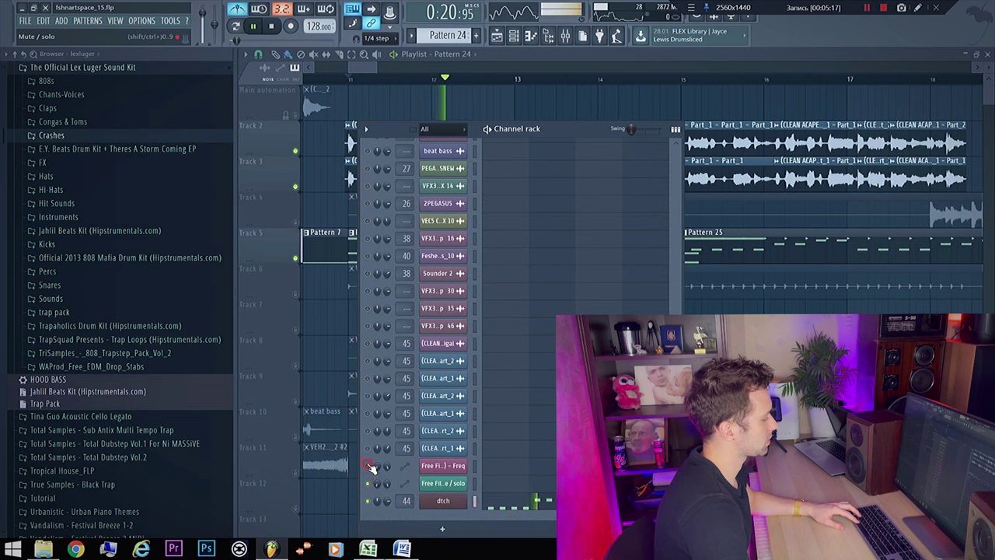
# Restart playback and unmute the two acapella channels directly above the Free Filter automation channels.
pyautogui.scroll(10, 371, 485)
pyautogui.press('space')
pyautogui.press('space')
pyautogui.scroll(-10, 370, 453)
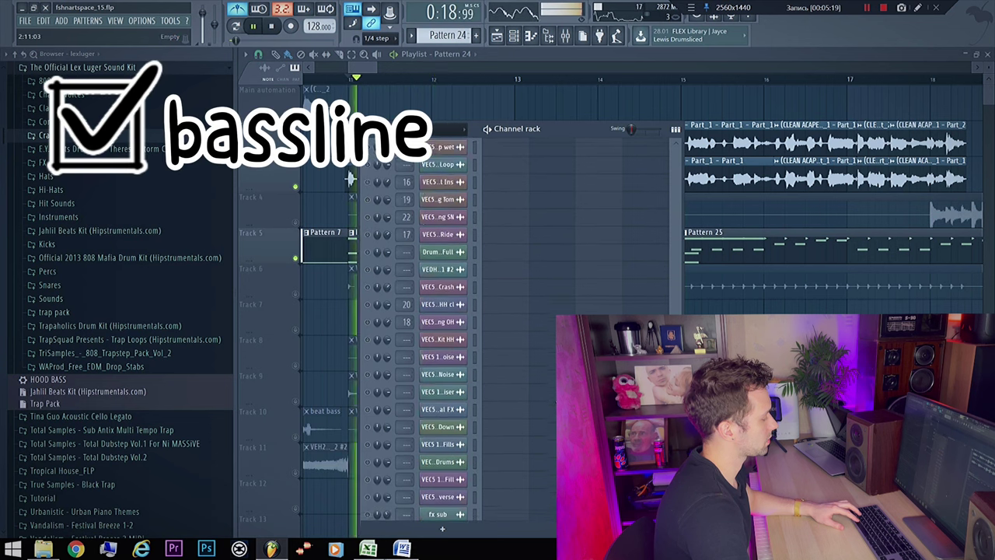
pyautogui.click(368, 448)
pyautogui.click(368, 432)
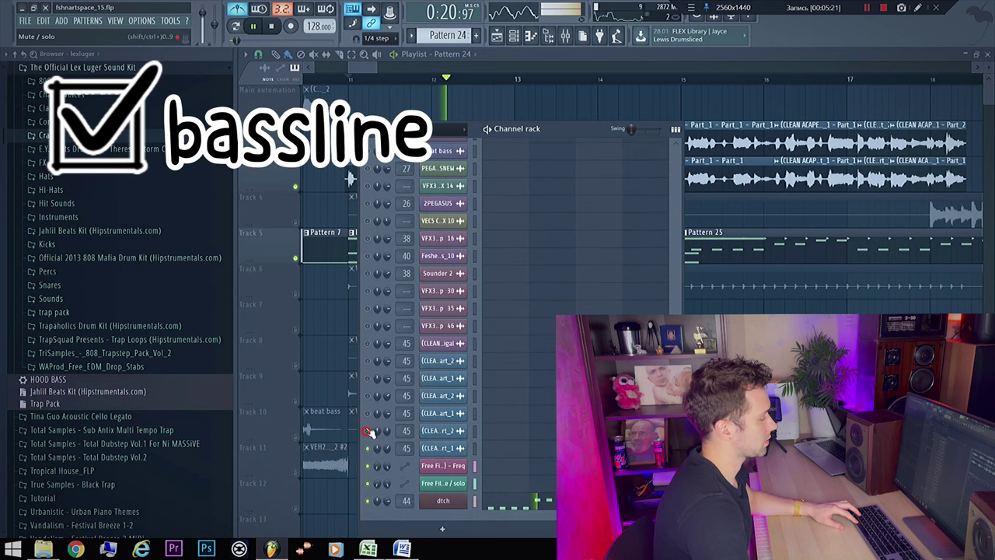
# Unmute the four remaining (CLEAN ACAPELLA) part channels, move the channel rack clear of the first acapella clips, and stop playback.
pyautogui.click(368, 414)
pyautogui.click(367, 397)
pyautogui.click(367, 379)
pyautogui.click(368, 361)
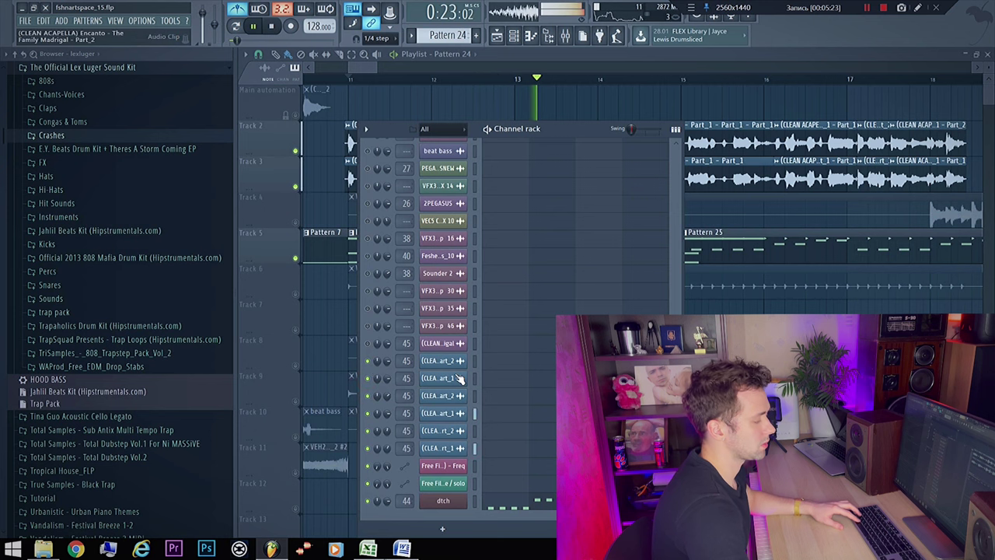
pyautogui.moveTo(551, 134); pyautogui.dragTo(647, 161)
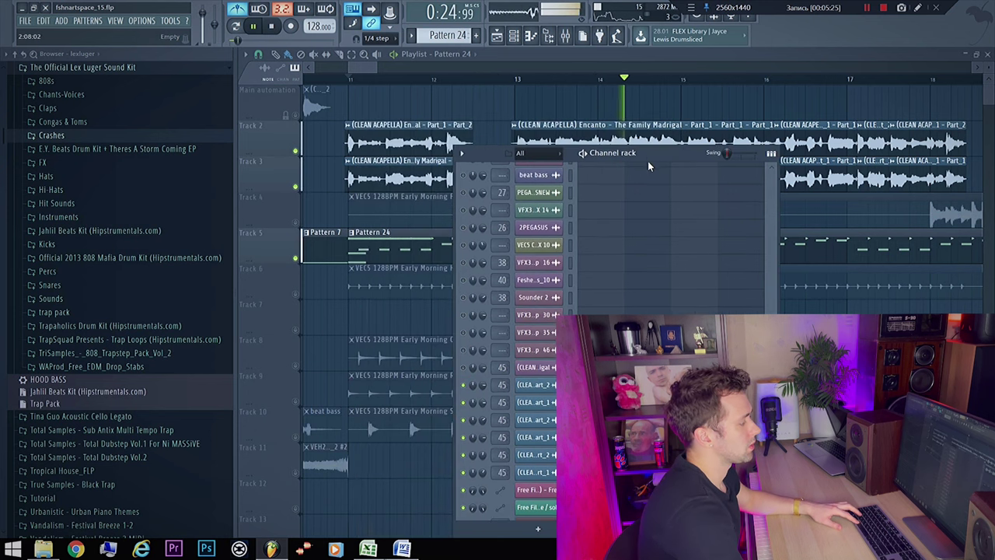
pyautogui.press('space')
# Unmute the reFX Nexus channel, audition it with a C5 note, and play the arrangement briefly from bar 11.
pyautogui.scroll(10, 536, 334)
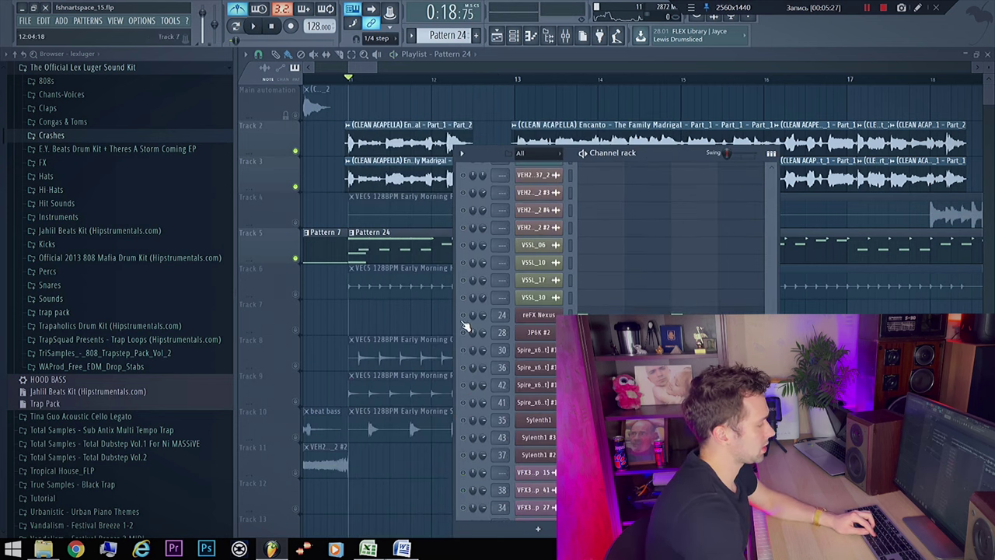
pyautogui.press('q')
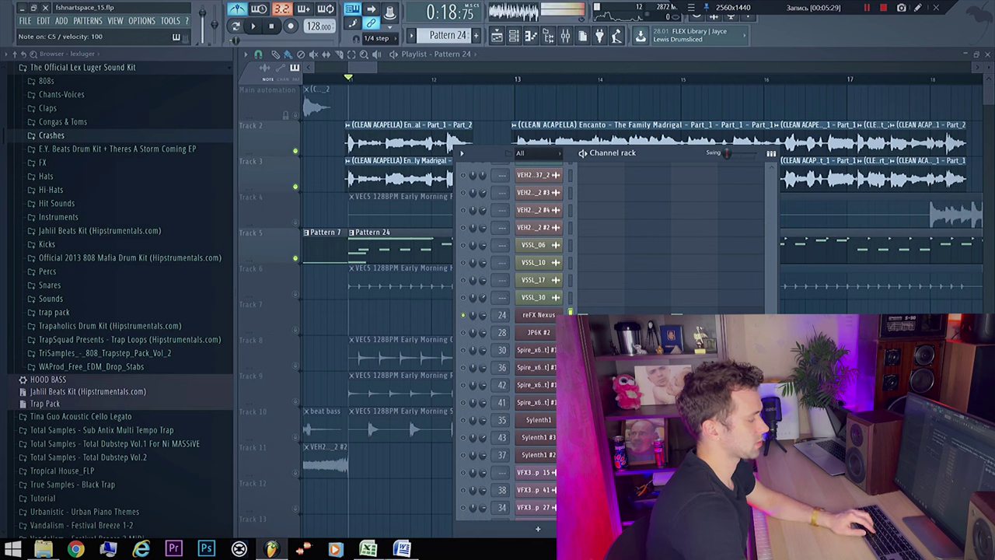
pyautogui.press('space')
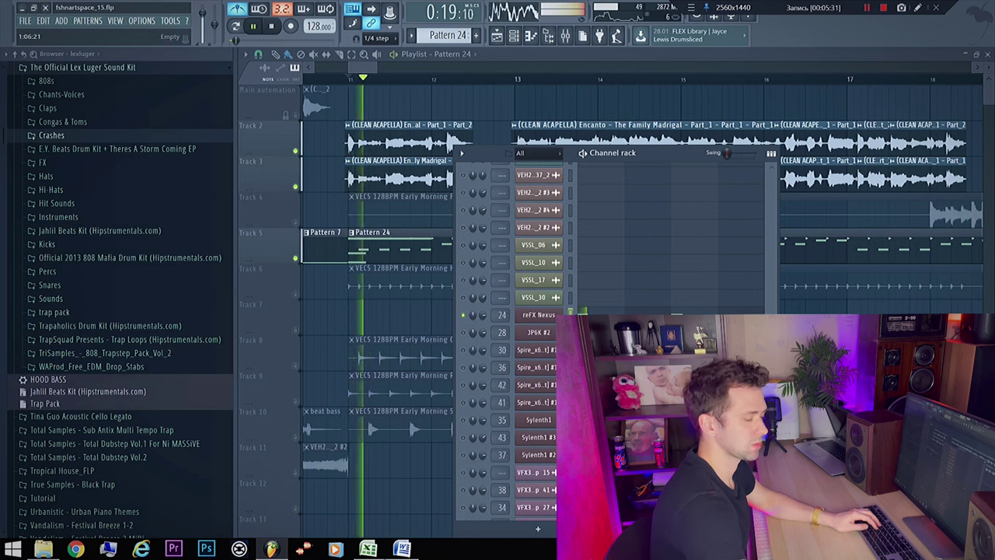
pyautogui.press('space')
# Unmute the DL_LEX crash channel routed to mixer track 39 and briefly play the arrangement from bar 11.
pyautogui.scroll(-10, 622, 299)
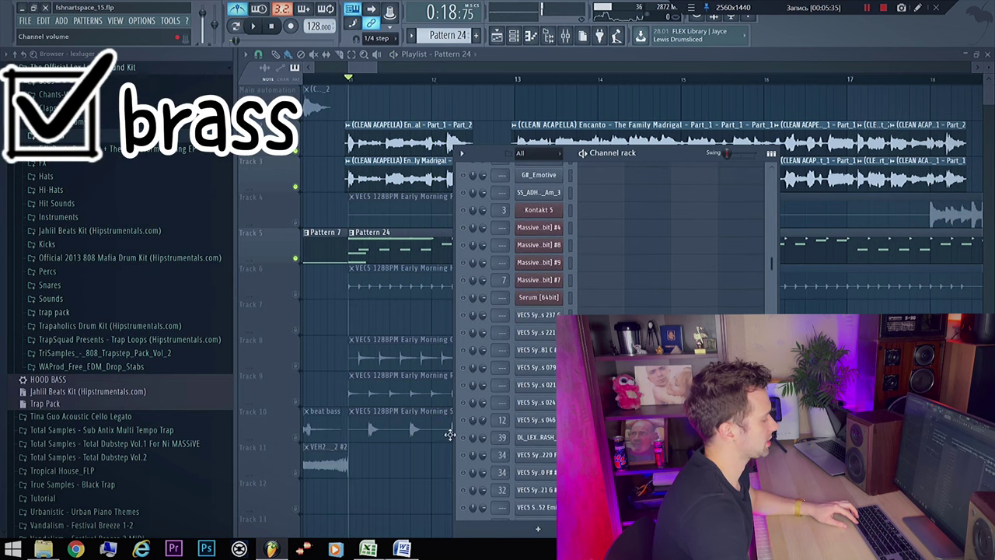
pyautogui.click(464, 438)
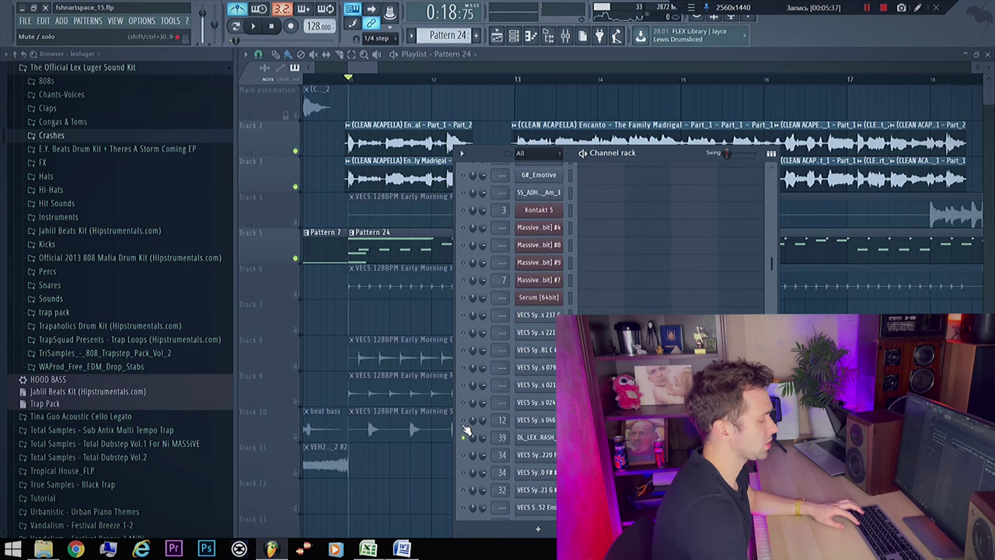
pyautogui.press('space')
pyautogui.press('space')
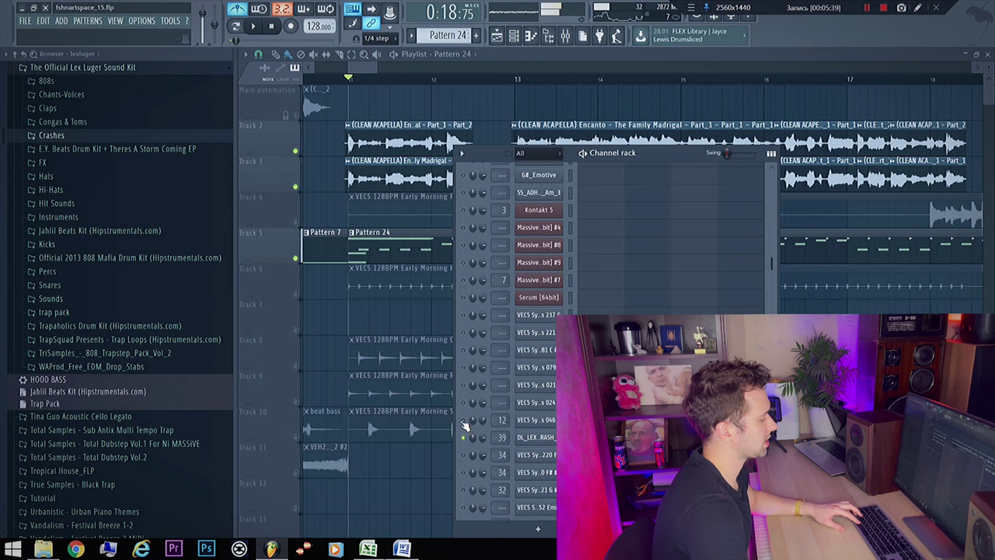